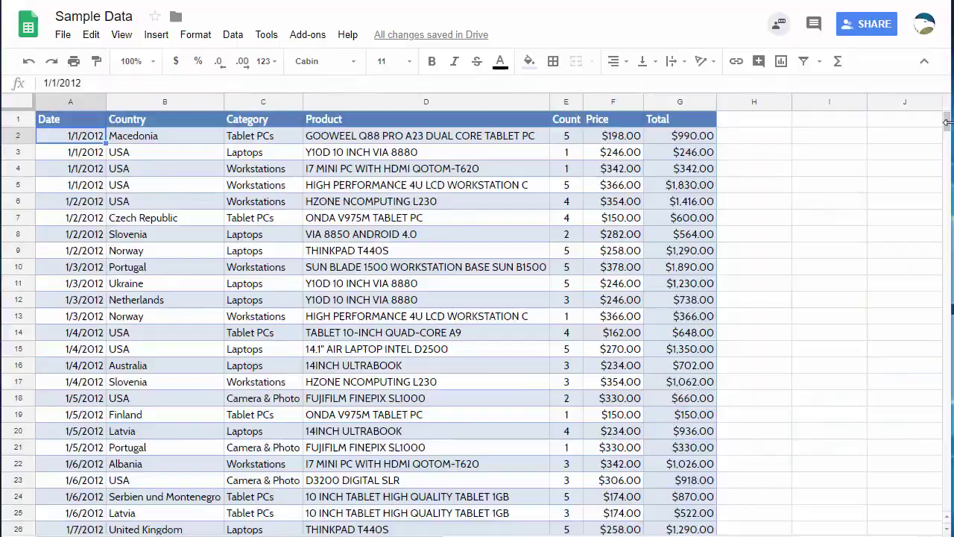
Create a new filter view for the sales data and name it Australia
{"action": "left_click_drag", "start_coordinate": [948, 129], "coordinate": [949, 150]}
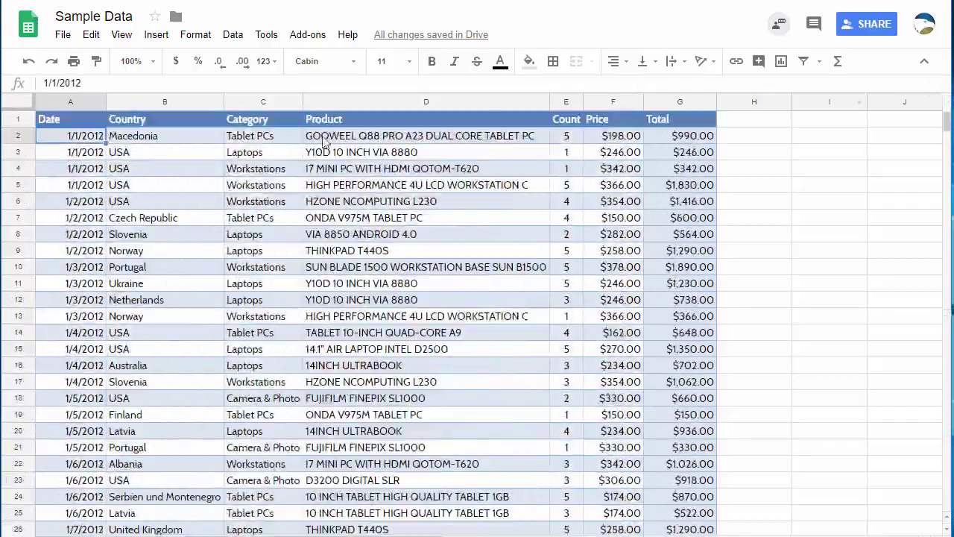
{"action": "left_click", "coordinate": [188, 141]}
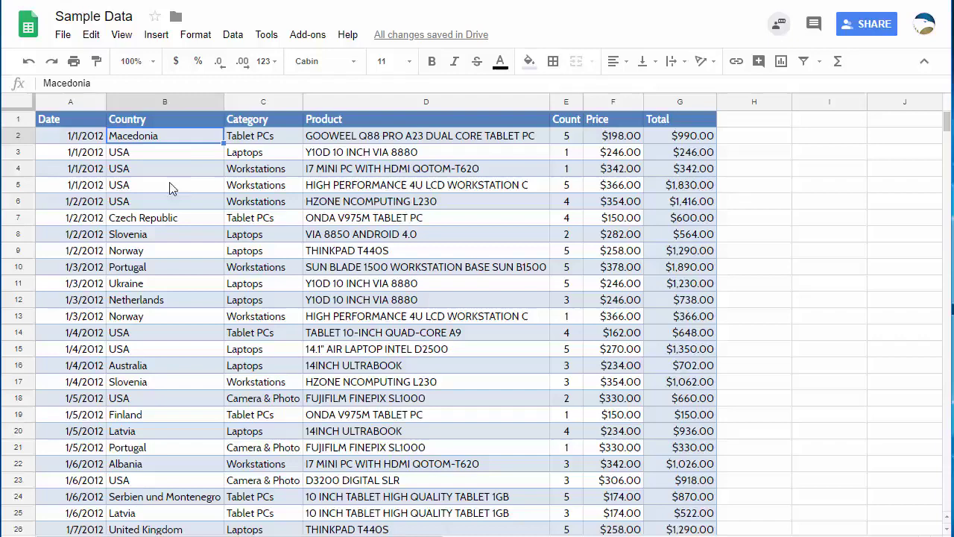
{"action": "left_click", "coordinate": [233, 36]}
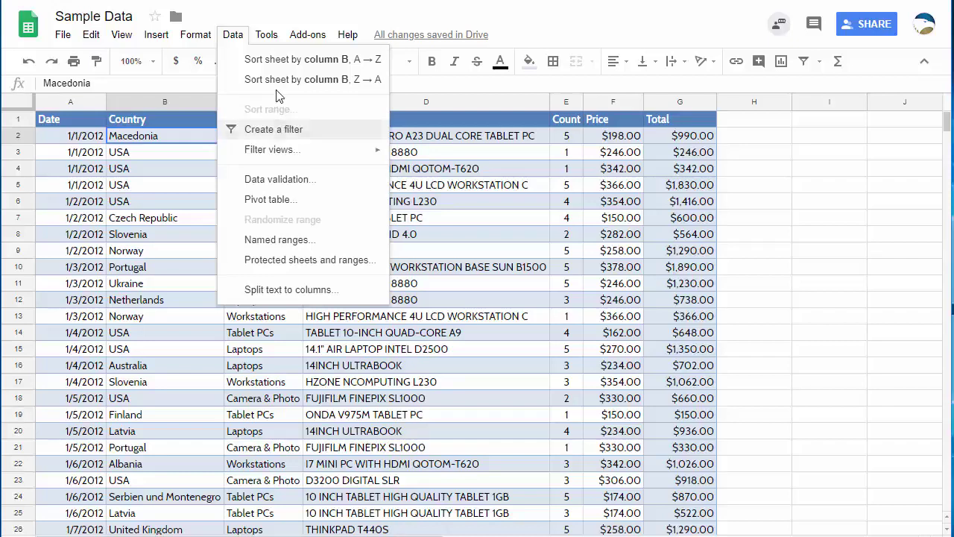
{"action": "mouse_move", "coordinate": [326, 158]}
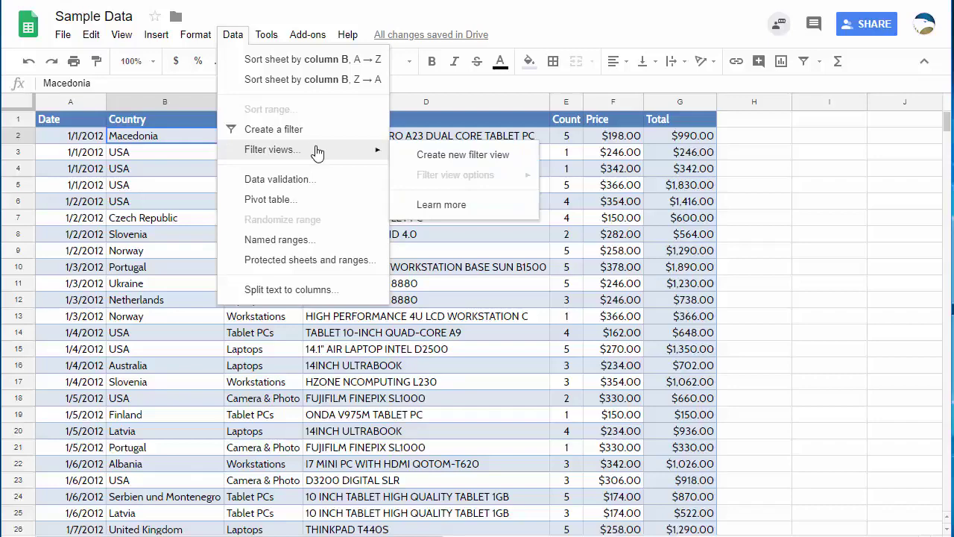
{"action": "left_click", "coordinate": [490, 157]}
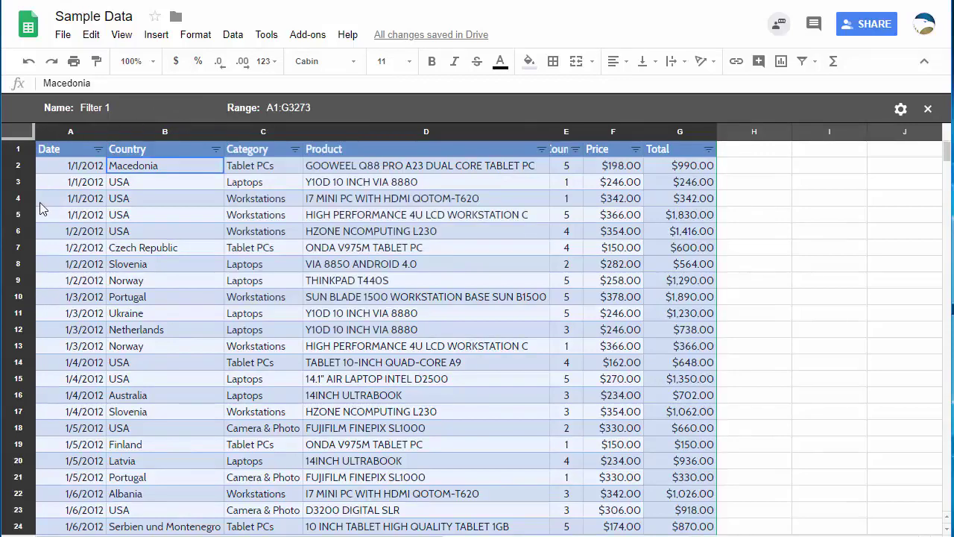
{"action": "left_click", "coordinate": [199, 215]}
{"action": "left_click", "coordinate": [131, 107]}
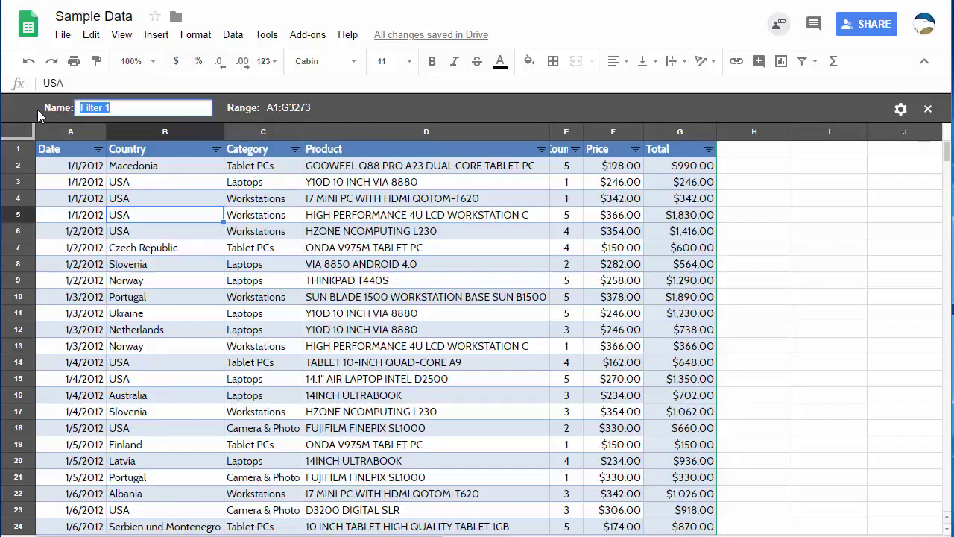
{"action": "type", "text": "Australia"}
{"action": "left_click", "coordinate": [273, 250]}
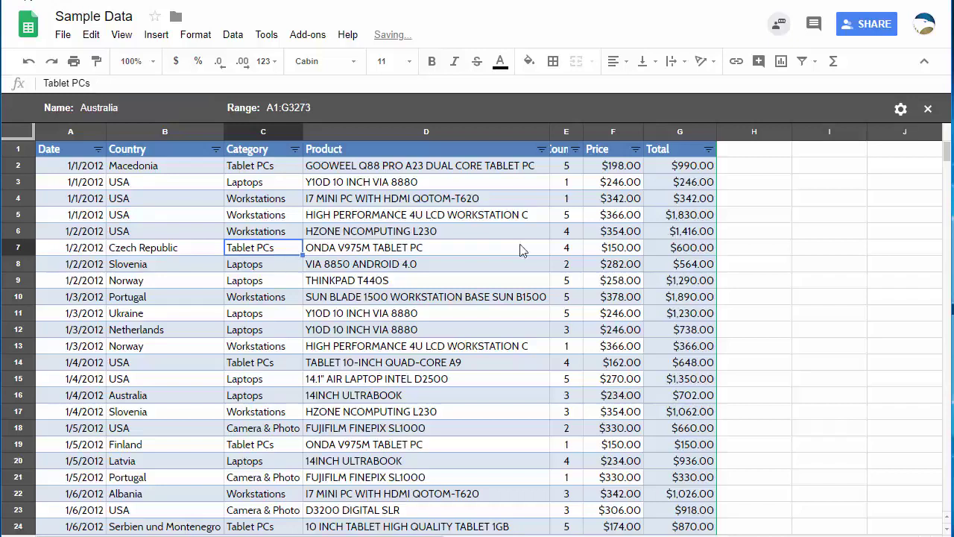
Filter the Country column in the Australia view to show only Australia, and open the Category column's filter options
{"action": "left_click", "coordinate": [900, 110]}
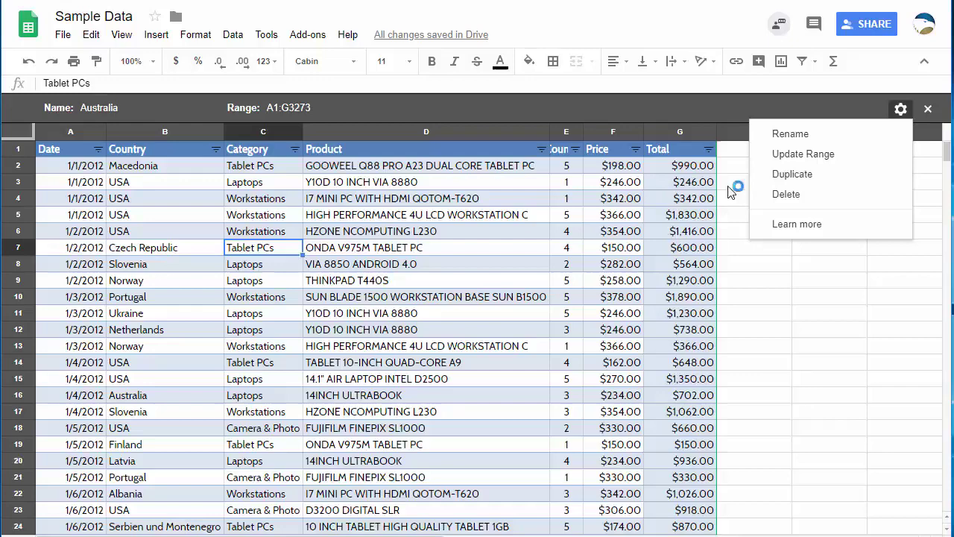
{"action": "left_click", "coordinate": [75, 170]}
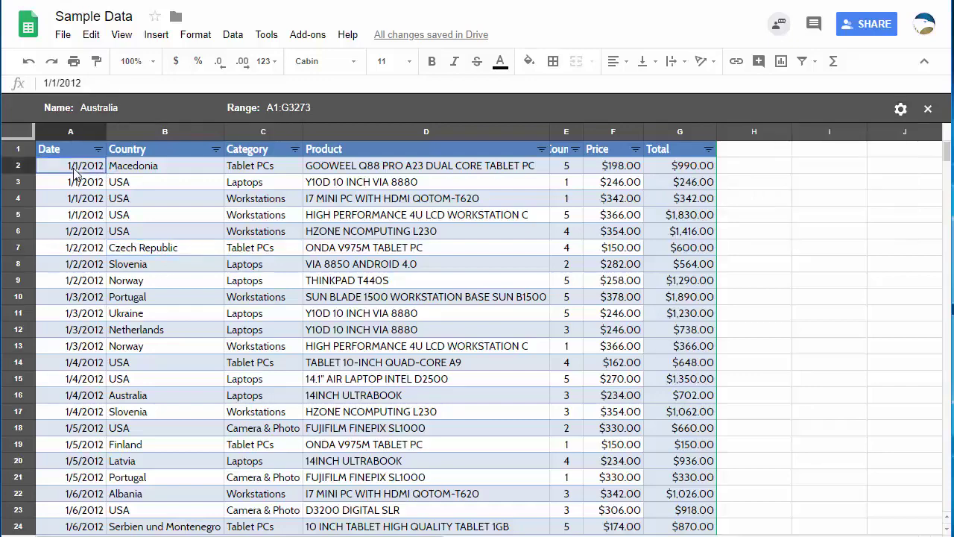
{"action": "left_click", "coordinate": [215, 150]}
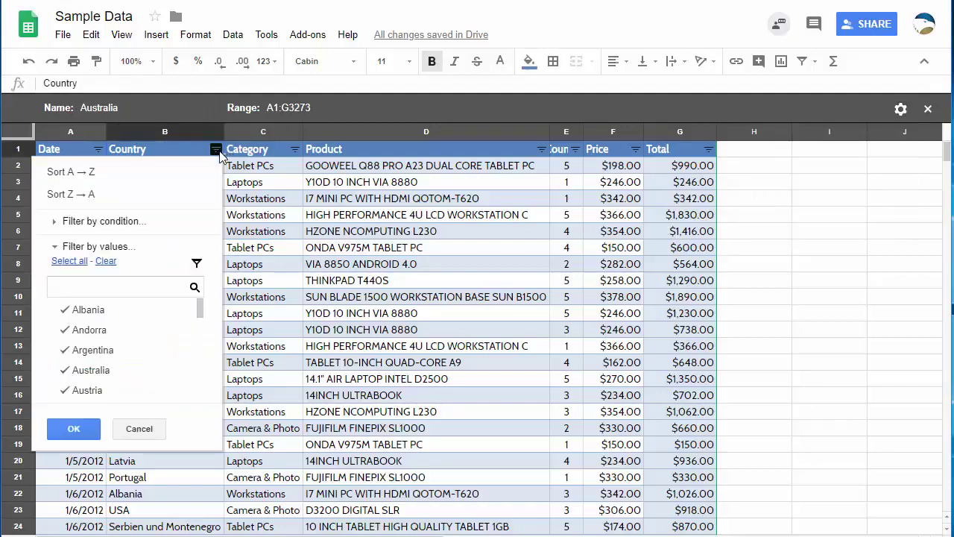
{"action": "left_click", "coordinate": [106, 261]}
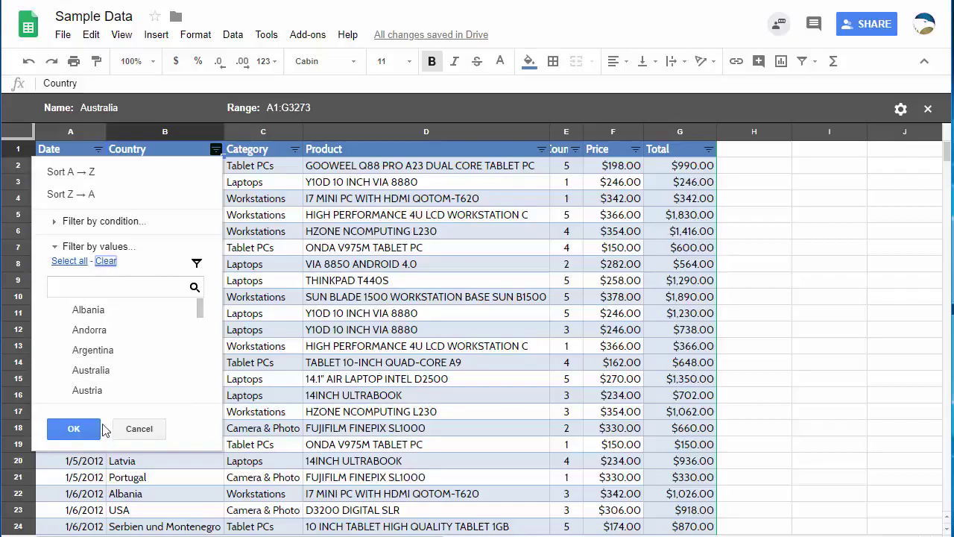
{"action": "left_click", "coordinate": [119, 373]}
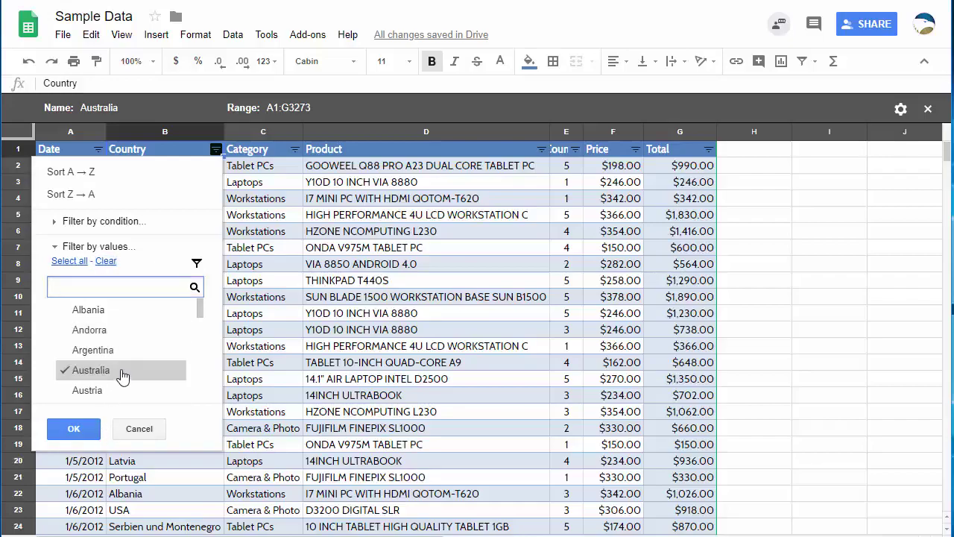
{"action": "left_click", "coordinate": [73, 429]}
{"action": "left_click", "coordinate": [202, 286]}
{"action": "scroll", "coordinate": [209, 294], "scroll_direction": "down", "scroll_amount": 5}
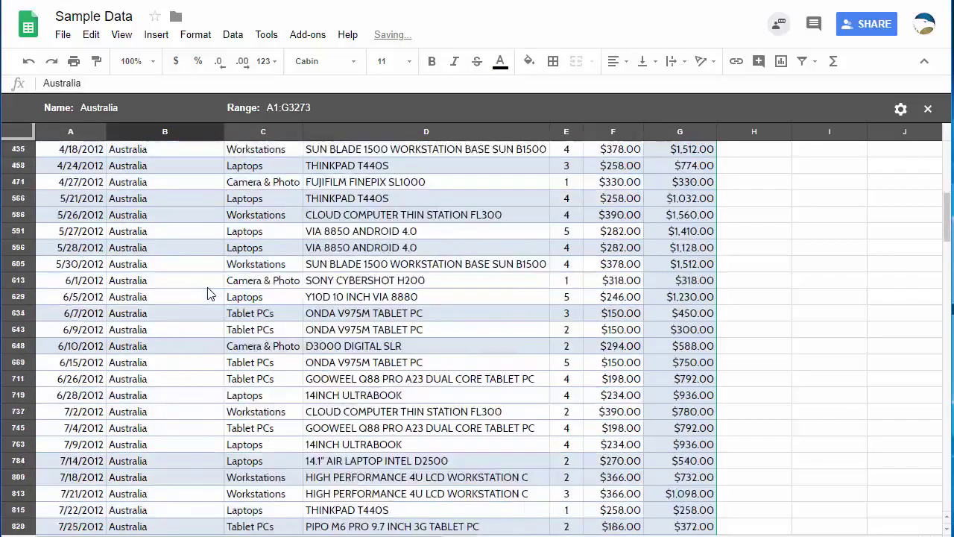
{"action": "scroll", "coordinate": [208, 295], "scroll_direction": "up", "scroll_amount": 10}
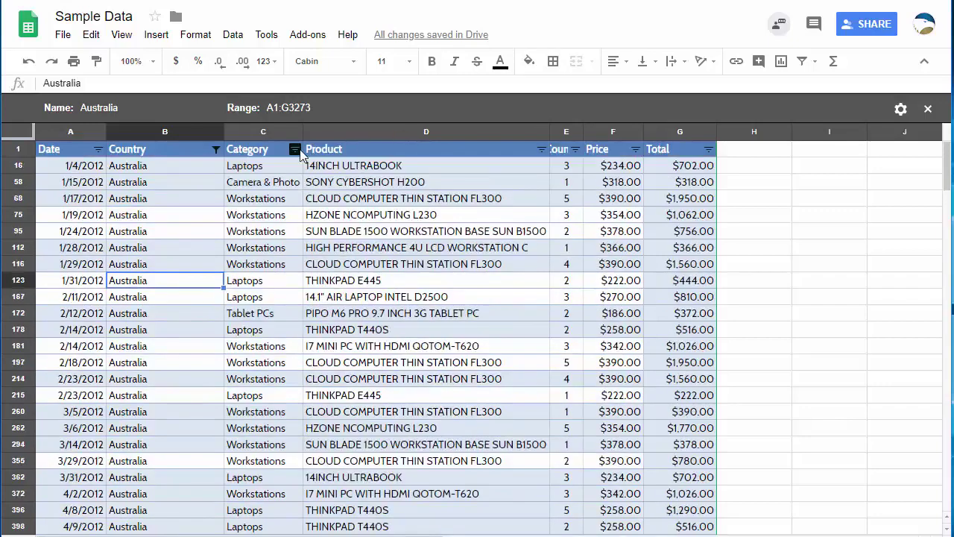
{"action": "left_click", "coordinate": [295, 150]}
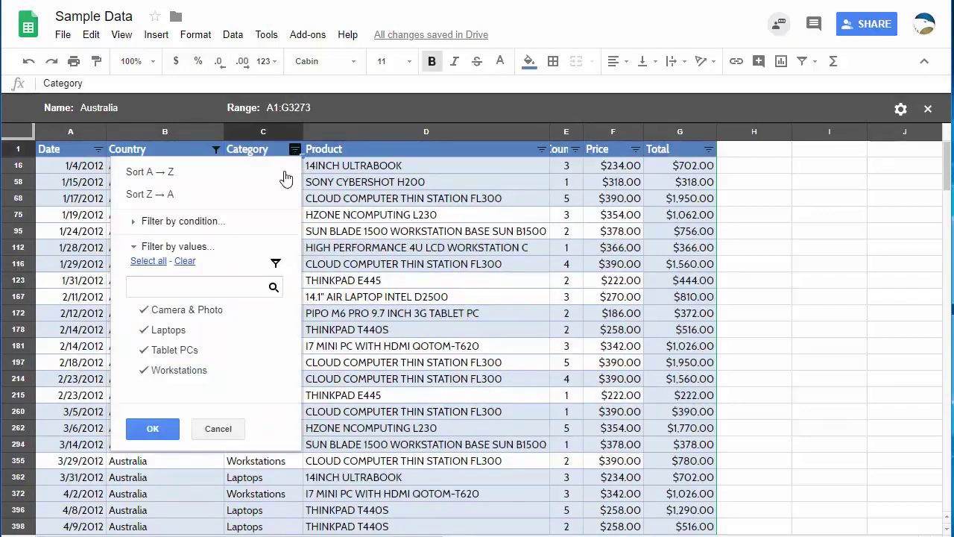
{"action": "left_click", "coordinate": [194, 177]}
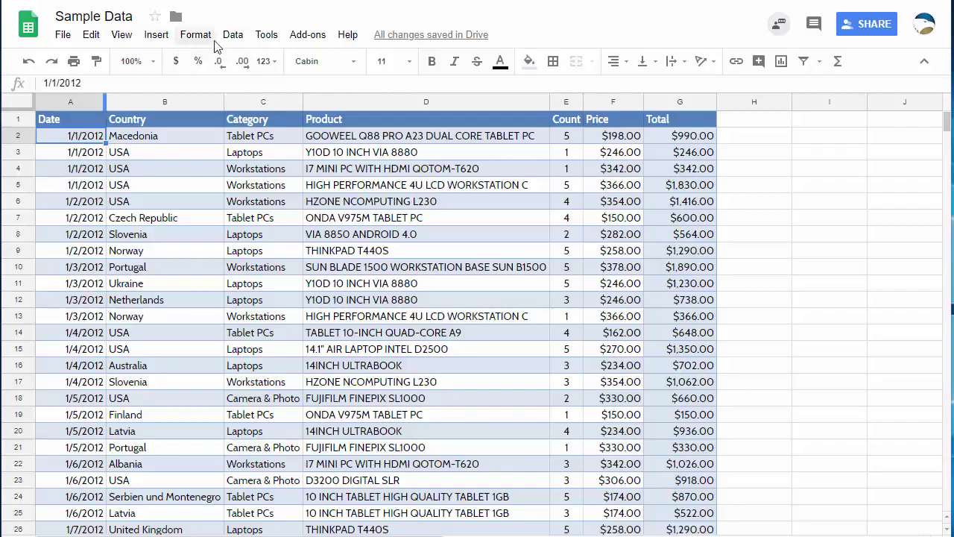
Create another filter view for the sales data and name it 2013 USA
{"action": "left_click", "coordinate": [233, 34]}
{"action": "mouse_move", "coordinate": [274, 151]}
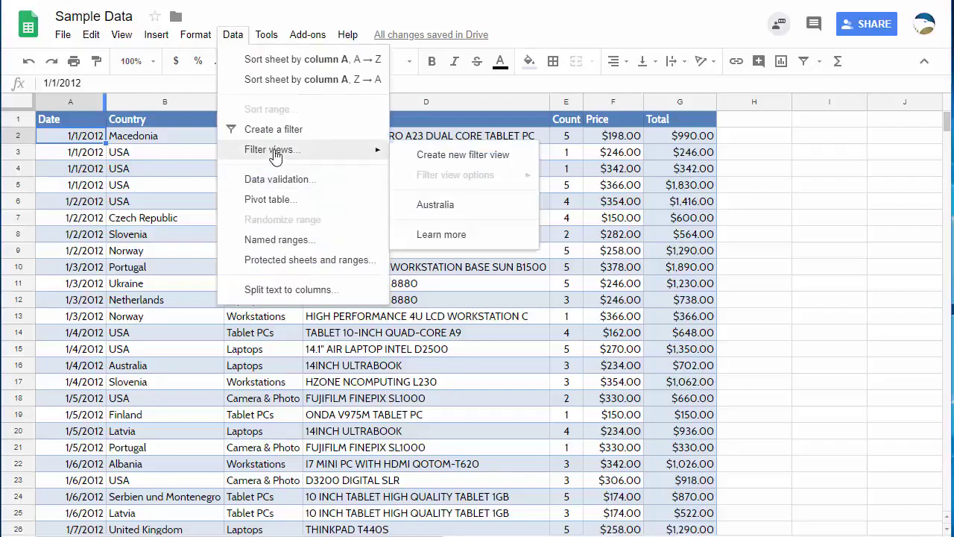
{"action": "left_click", "coordinate": [458, 155]}
{"action": "left_click", "coordinate": [53, 109]}
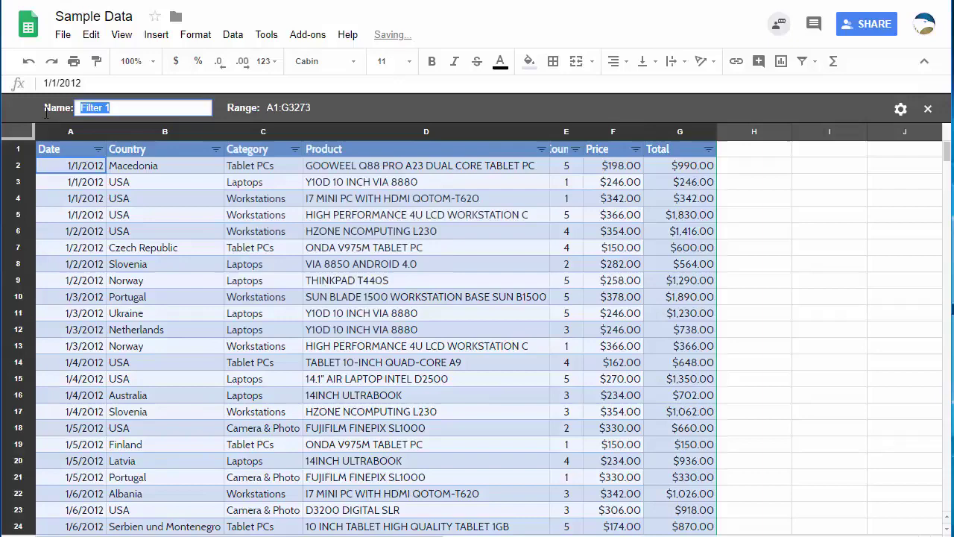
{"action": "type", "text": "2013 US"}
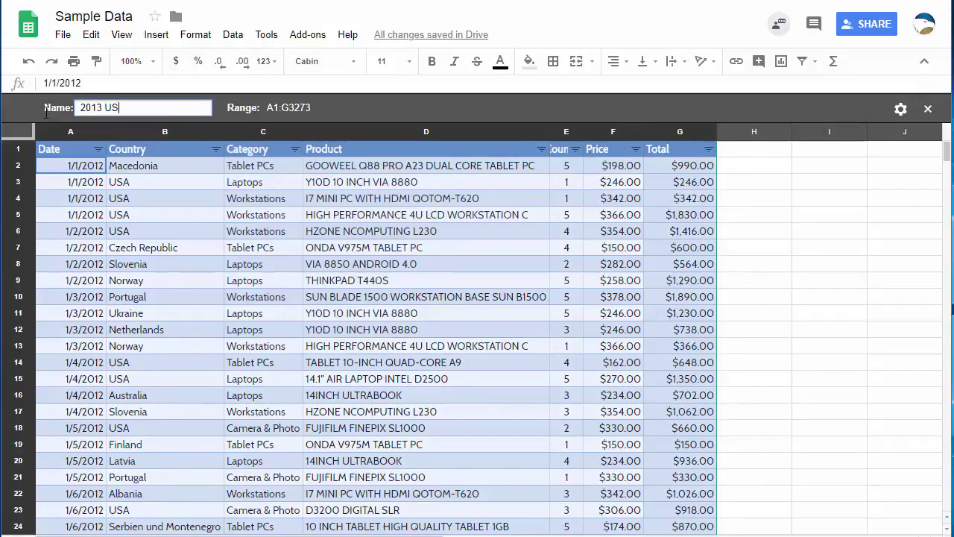
{"action": "type", "text": "A"}
{"action": "left_click", "coordinate": [211, 198]}
Filter the Country column in the 2013 USA view to show only USA
{"action": "left_click", "coordinate": [216, 149]}
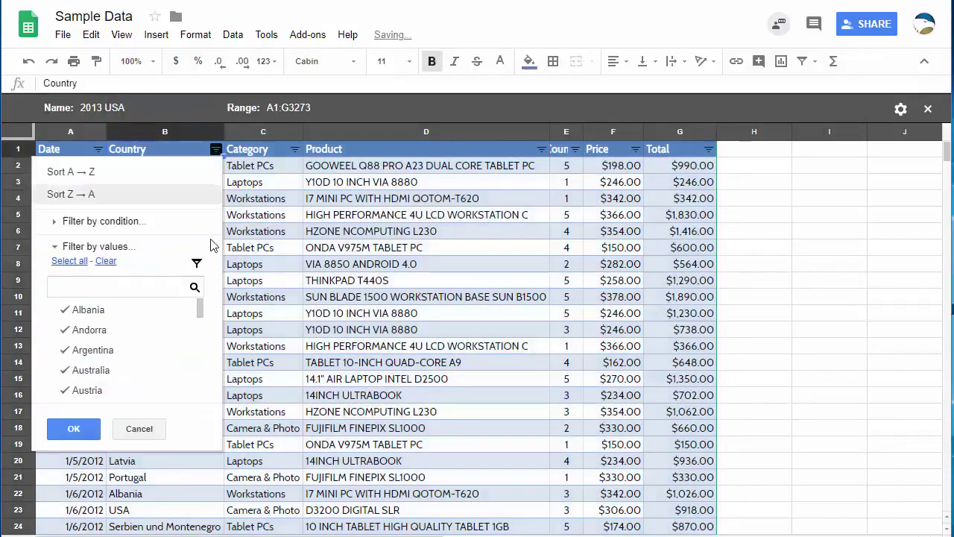
{"action": "left_click", "coordinate": [106, 261]}
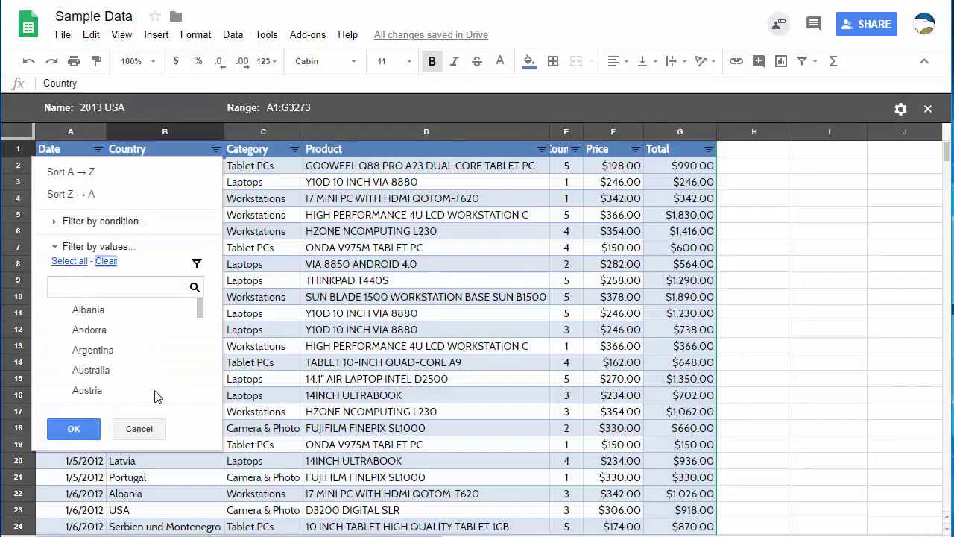
{"action": "scroll", "coordinate": [183, 343], "scroll_direction": "down", "scroll_amount": 10}
{"action": "left_click", "coordinate": [125, 386]}
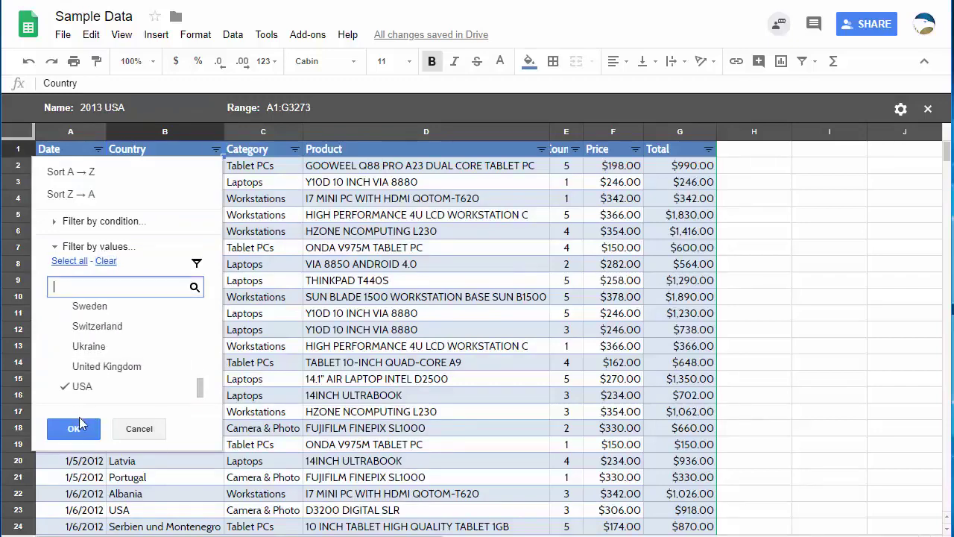
{"action": "left_click", "coordinate": [73, 429]}
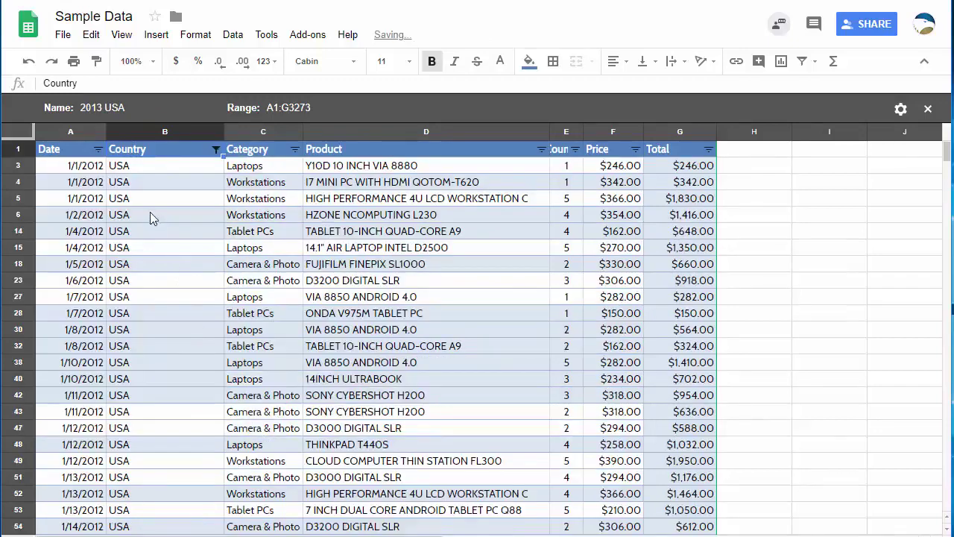
Filter the Date column by values to show only the dates that match a search for 2013
{"action": "left_click", "coordinate": [100, 150]}
{"action": "left_click", "coordinate": [167, 261]}
{"action": "left_click_drag", "start_coordinate": [270, 314], "coordinate": [271, 380]}
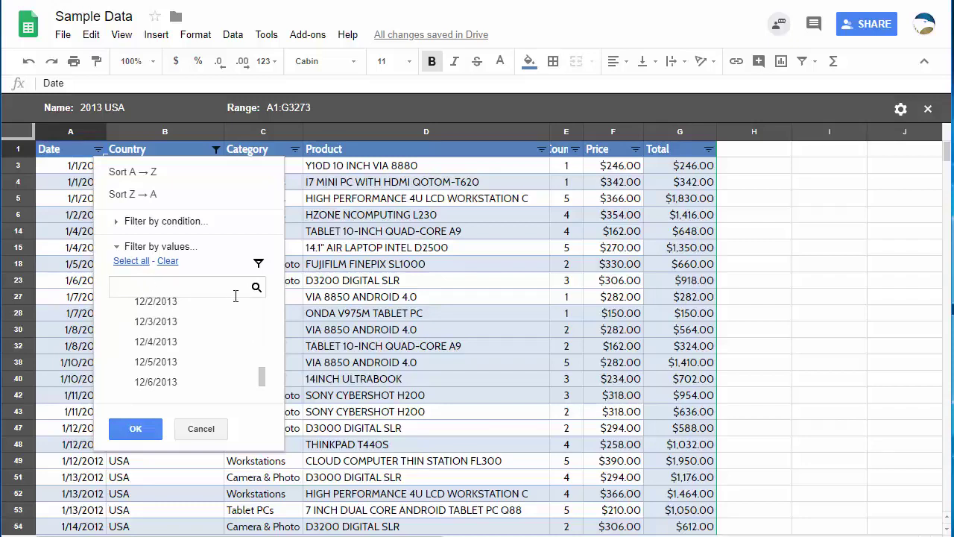
{"action": "left_click", "coordinate": [179, 287]}
{"action": "type", "text": "2013"}
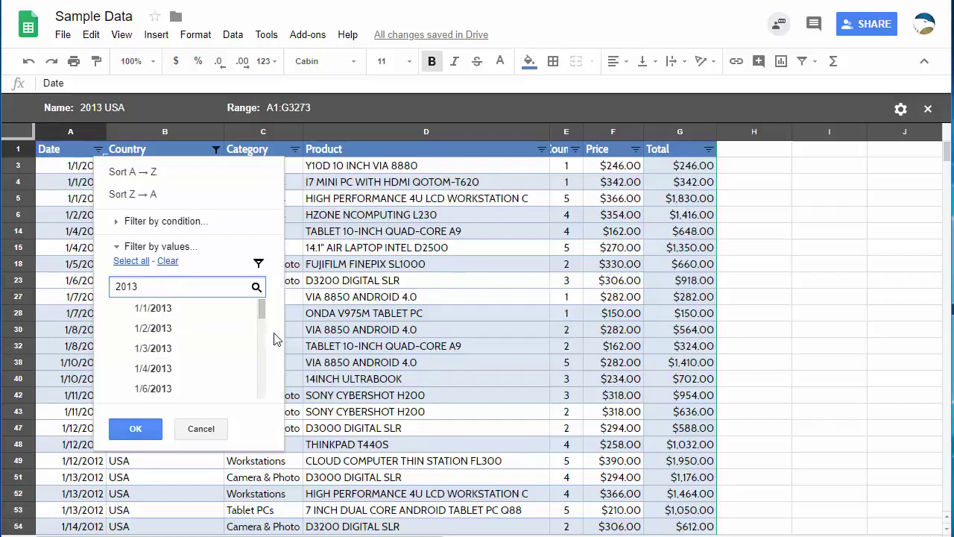
{"action": "left_click_drag", "start_coordinate": [261, 306], "coordinate": [261, 390]}
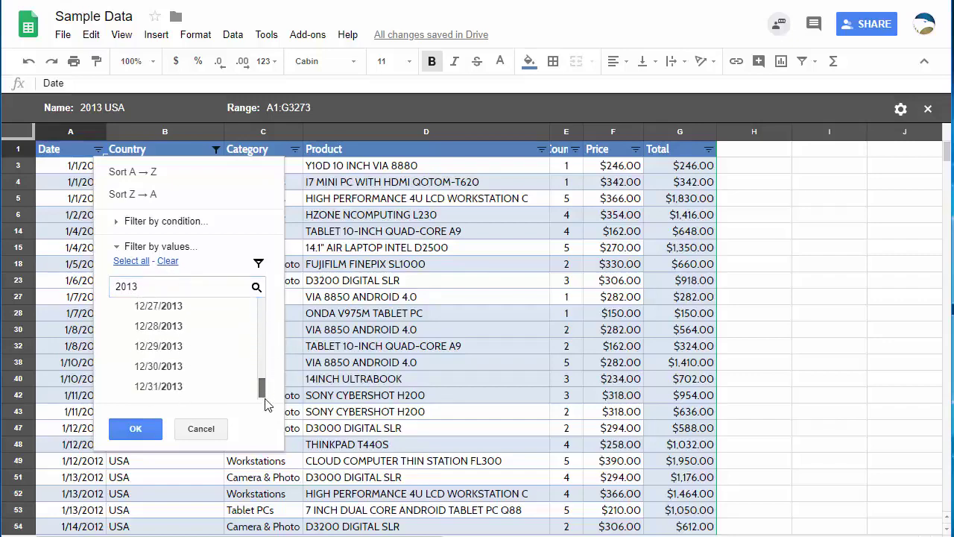
{"action": "left_click", "coordinate": [131, 261]}
{"action": "left_click", "coordinate": [135, 428]}
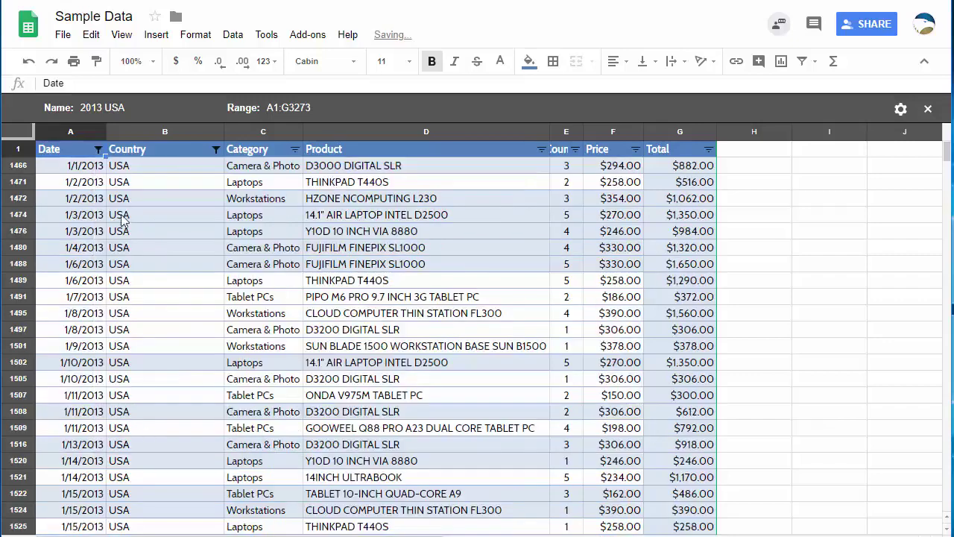
{"action": "left_click", "coordinate": [151, 223]}
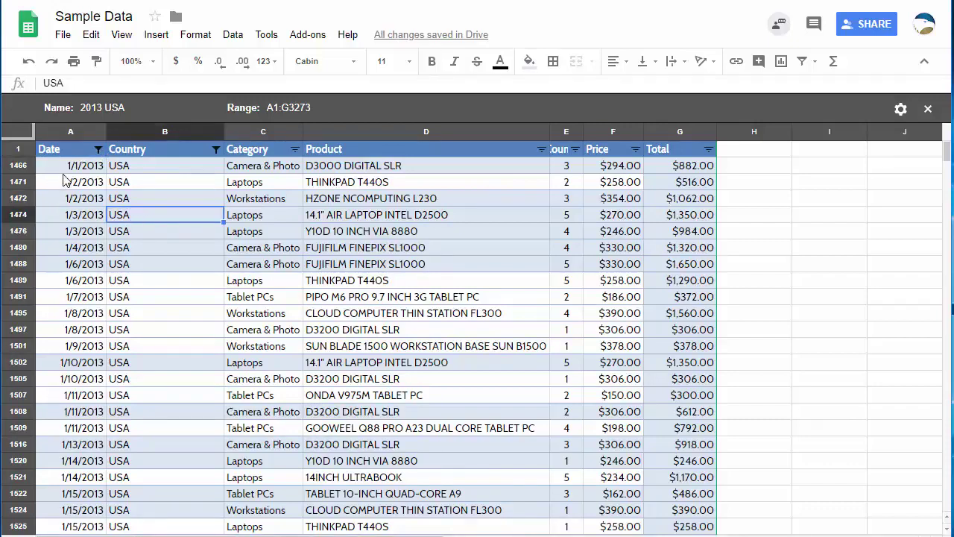
{"action": "left_click", "coordinate": [427, 330]}
Close the 2013 USA filter view and check the list of saved filter views
{"action": "left_click", "coordinate": [901, 109]}
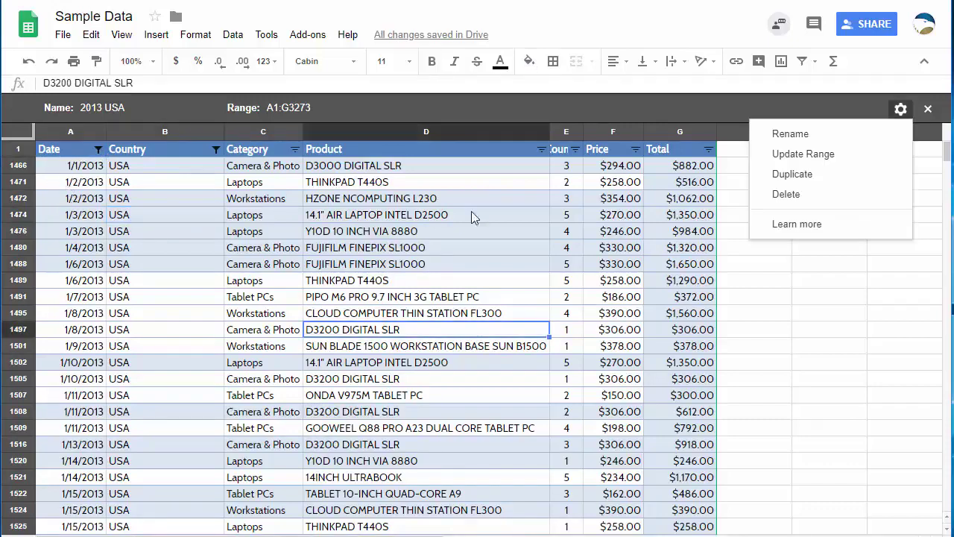
{"action": "left_click", "coordinate": [385, 205]}
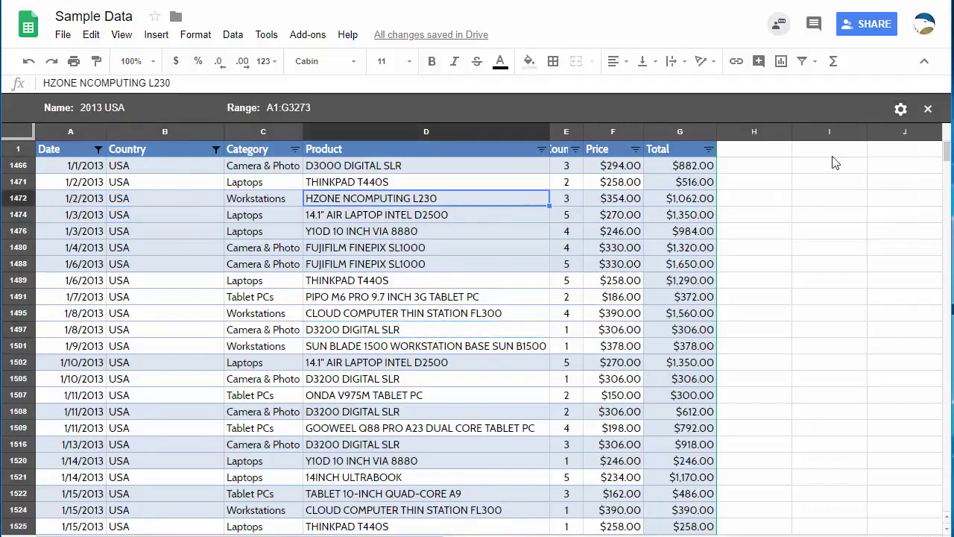
{"action": "left_click", "coordinate": [928, 112]}
{"action": "left_click", "coordinate": [232, 34]}
{"action": "mouse_move", "coordinate": [269, 149]}
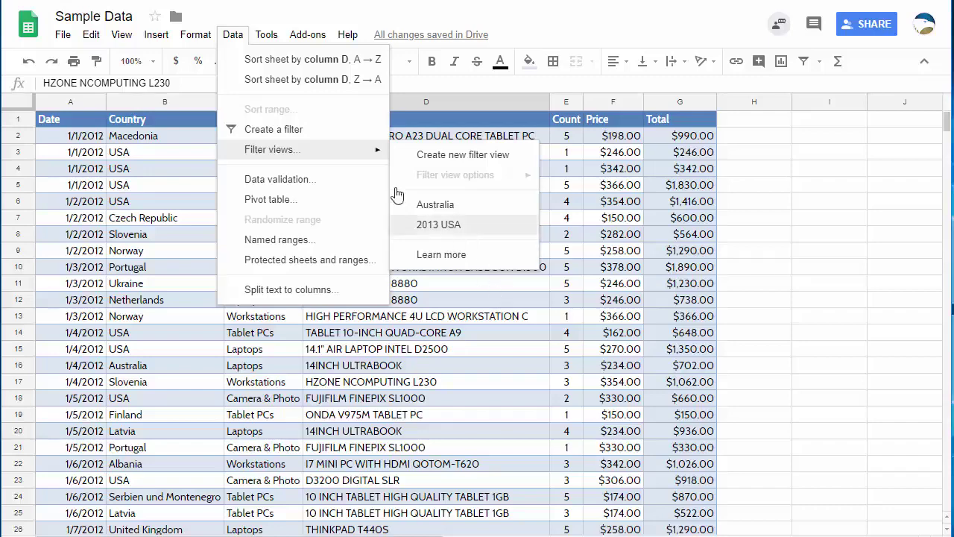
{"action": "key", "text": "Escape"}
{"action": "left_click", "coordinate": [233, 34]}
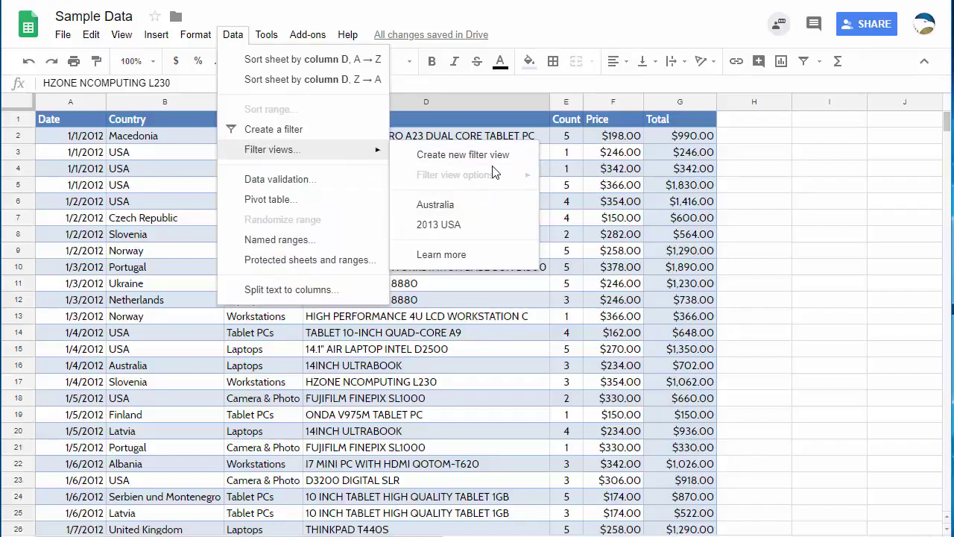
{"action": "key", "text": "Escape"}
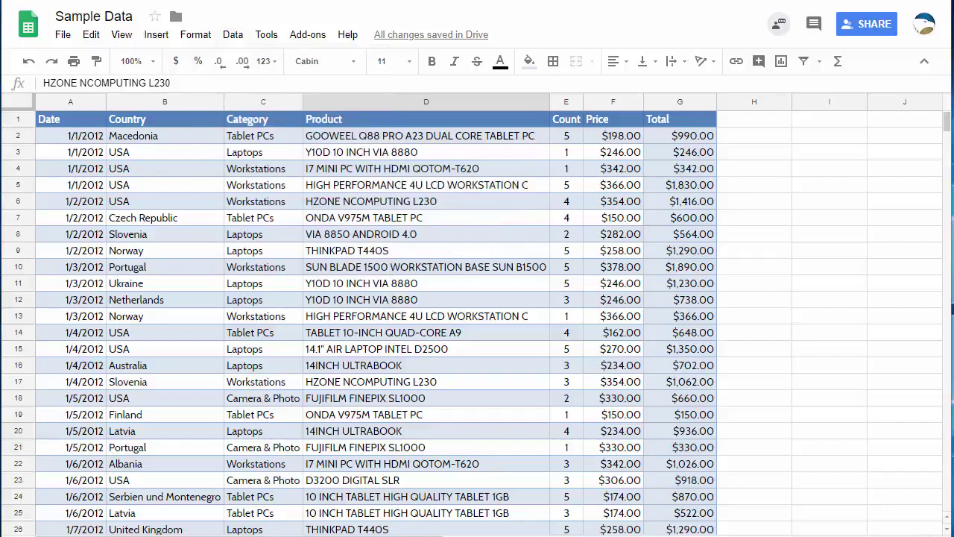